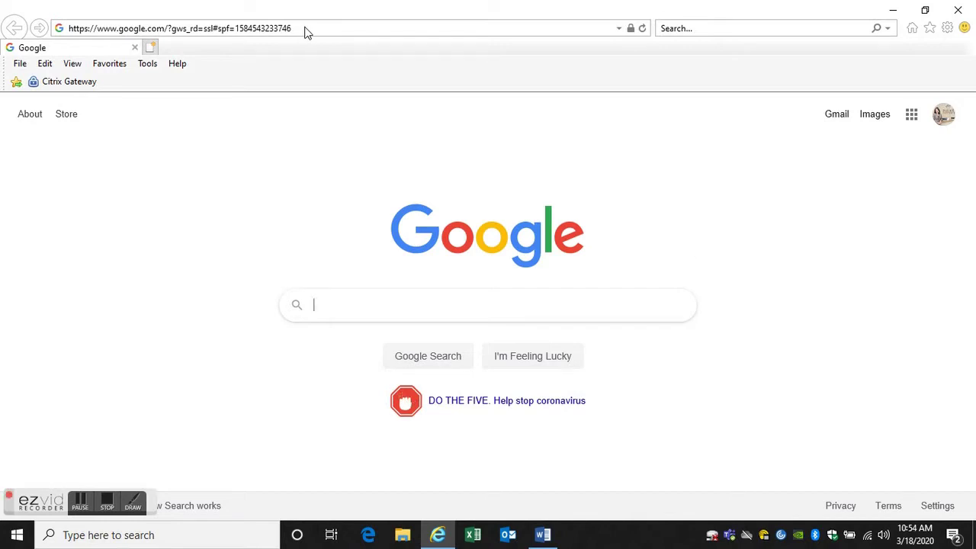
- Switch the Google session from the faculty account to the student account and check the active account
left_click(944, 119)
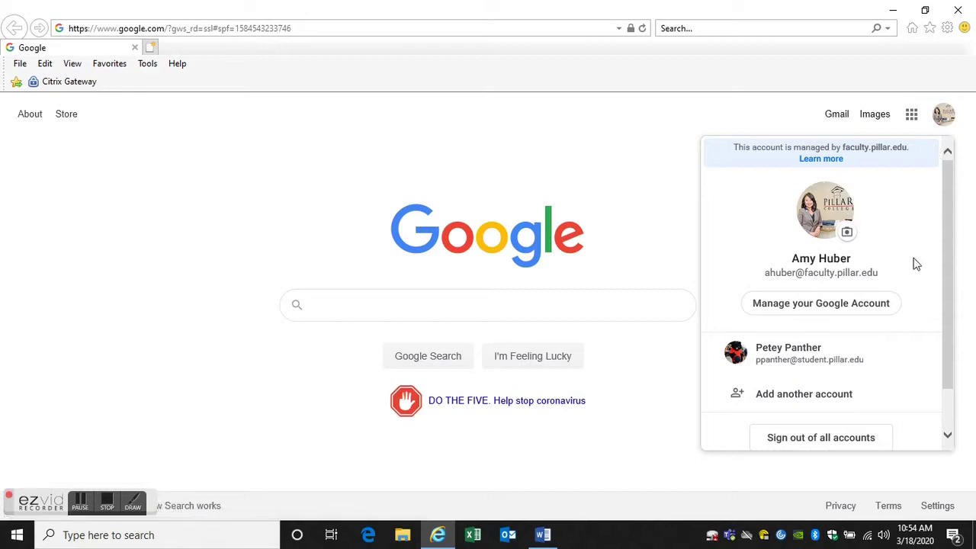
left_click(847, 364)
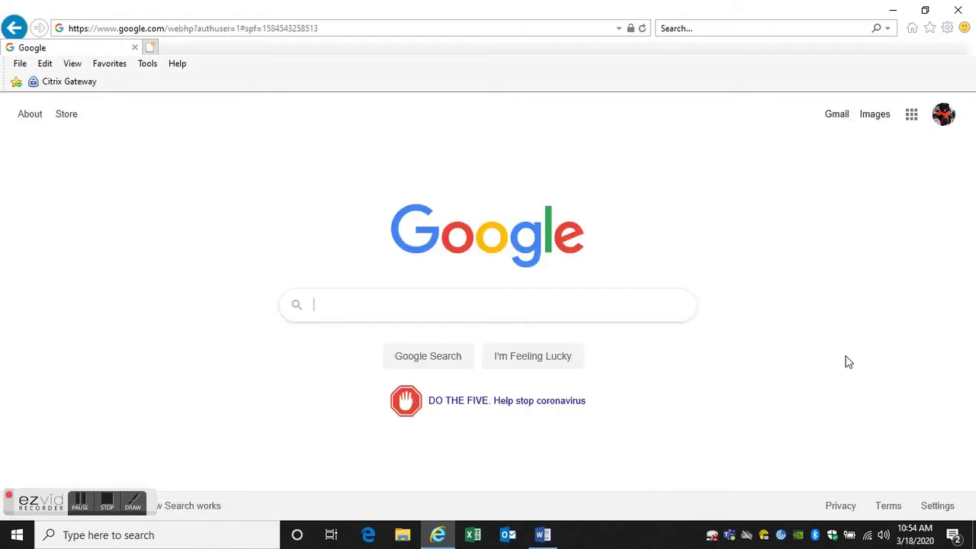
left_click(949, 117)
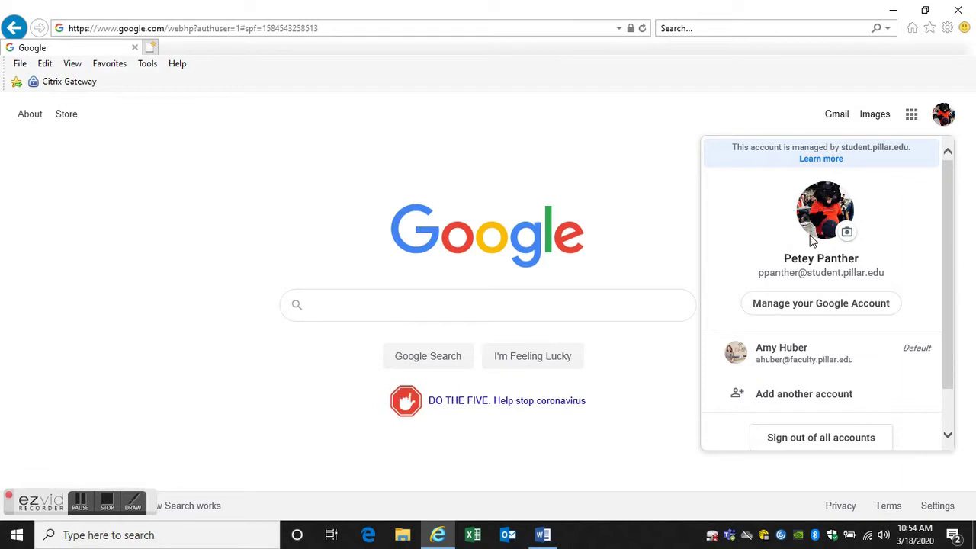
- Open the "College Foundations Test TEST" class invitation in the student's Gmail inbox and follow its Join link
left_click(836, 115)
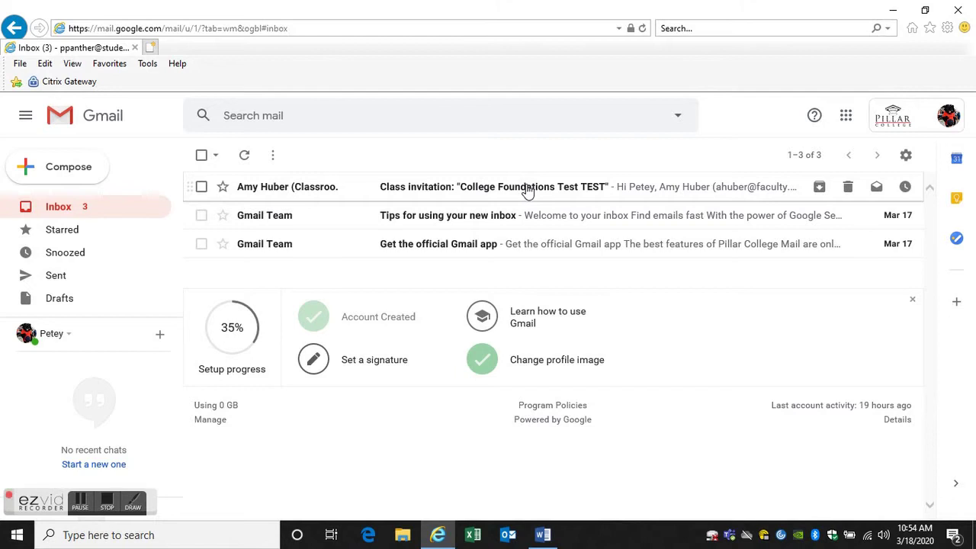
left_click(523, 189)
left_click_drag(932, 243, 932, 296)
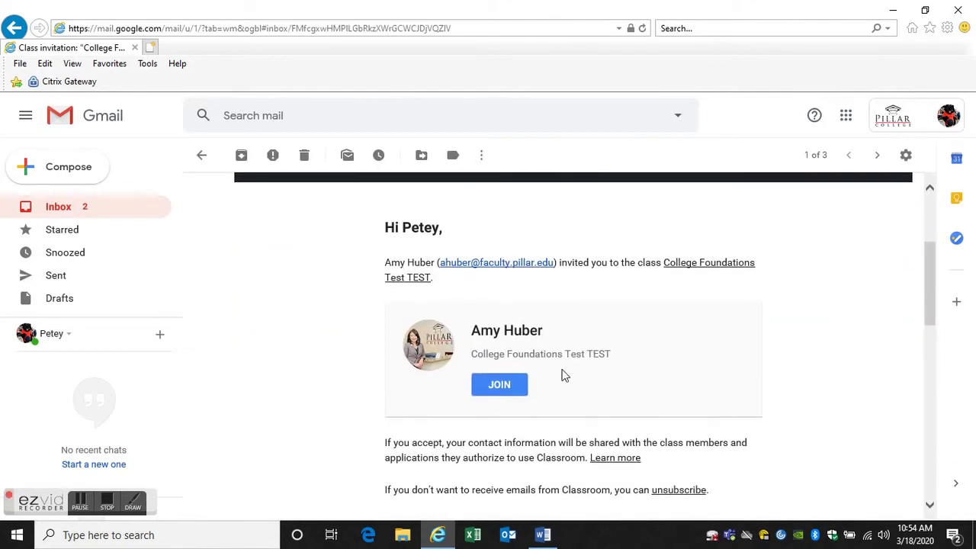
left_click(501, 384)
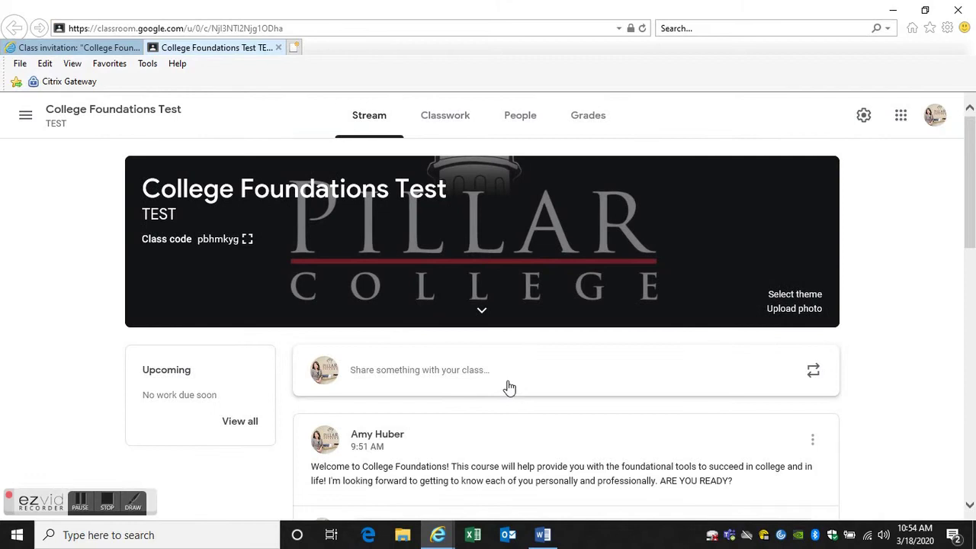
- Switch Google Classroom to the student account and join the College Foundations Test class
scroll(509, 388, "down", 3)
left_click_drag(970, 190, 970, 124)
left_click(935, 116)
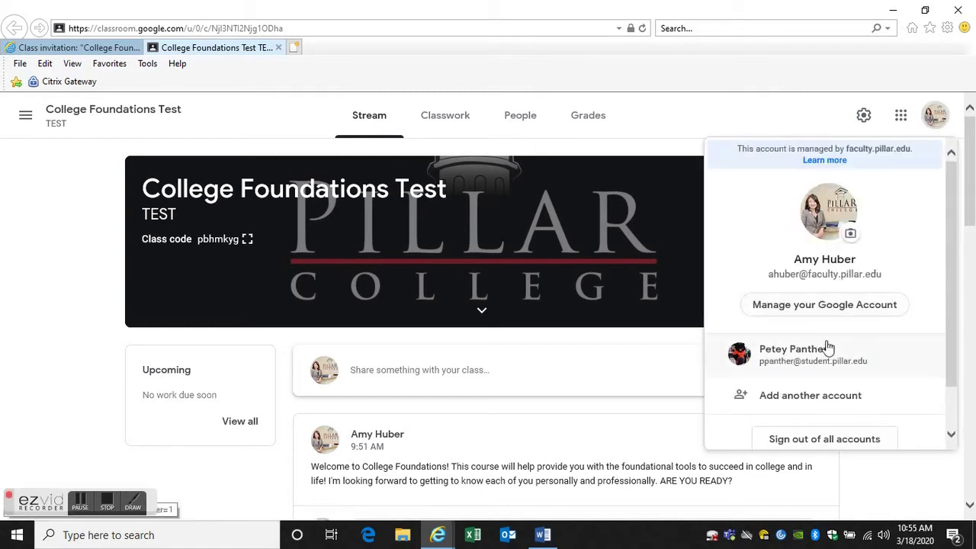
left_click(794, 359)
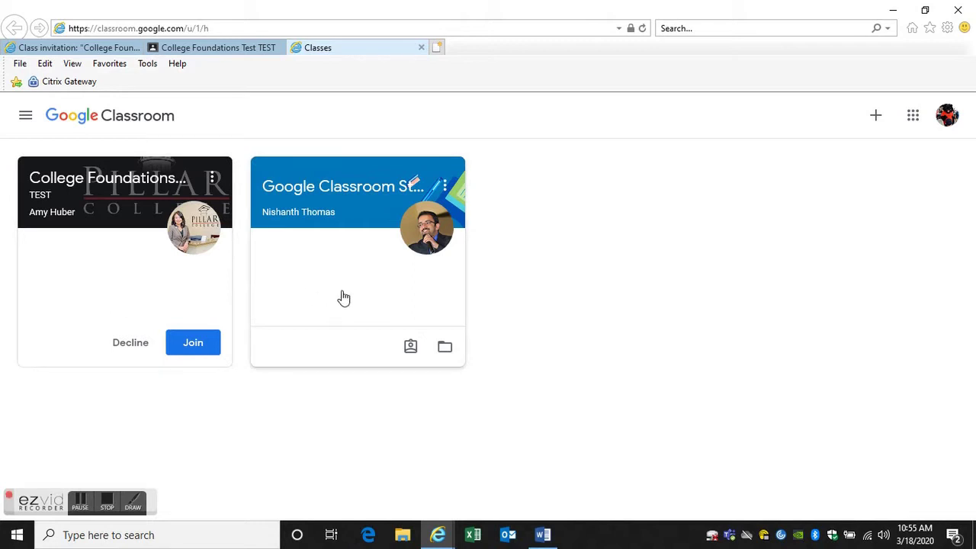
left_click(196, 340)
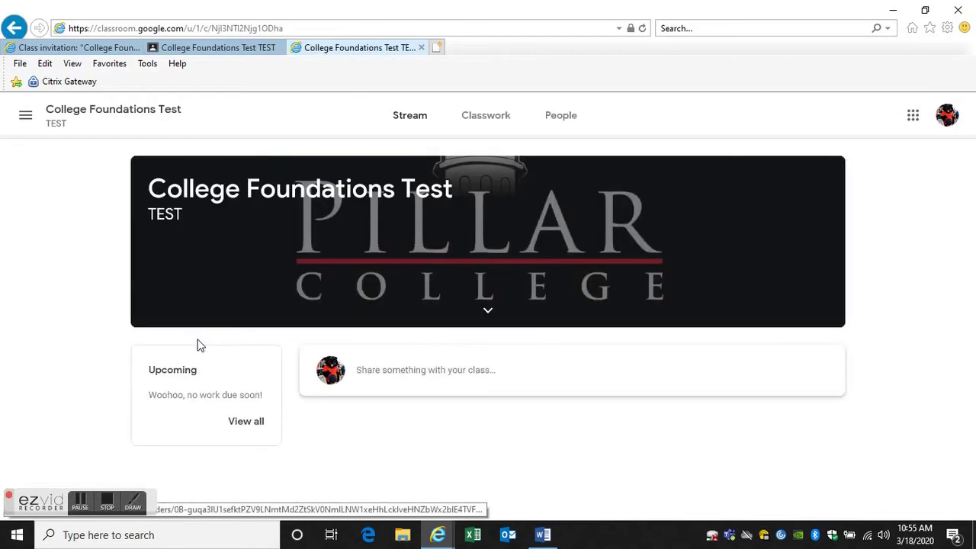
- Post the class comment "I'm excited and nervous!" under the instructor's welcome announcement in the class stream
scroll(197, 345, "down", 3)
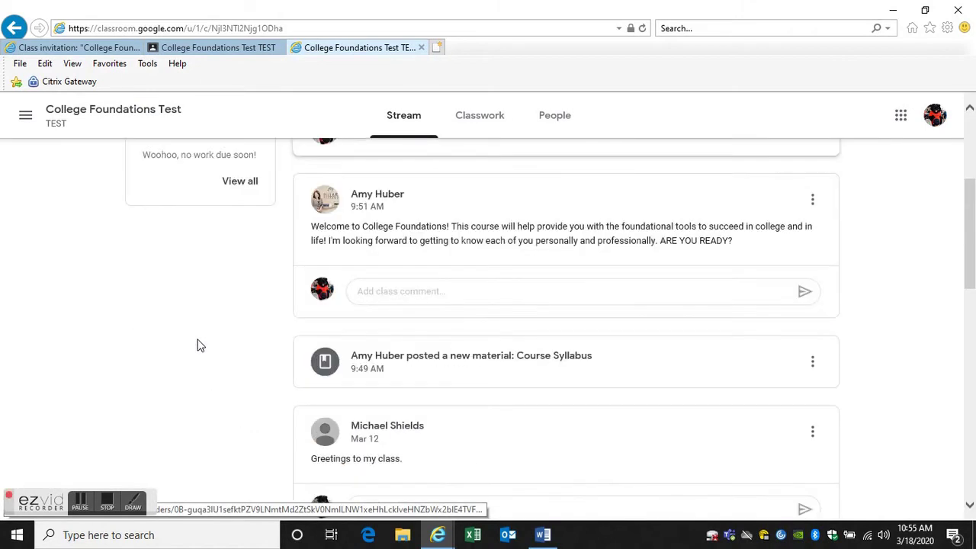
left_click_drag(970, 258, 970, 196)
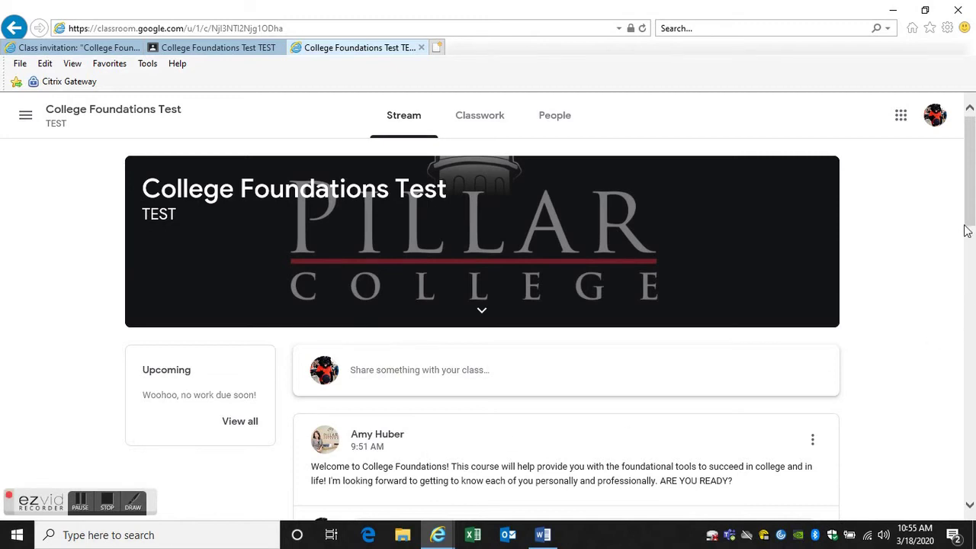
left_click_drag(967, 214, 970, 250)
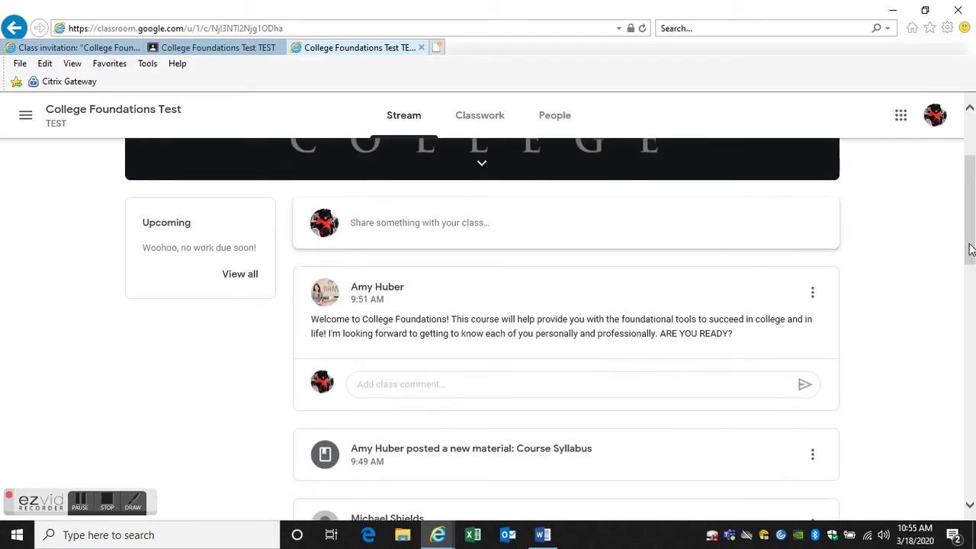
left_click(376, 387)
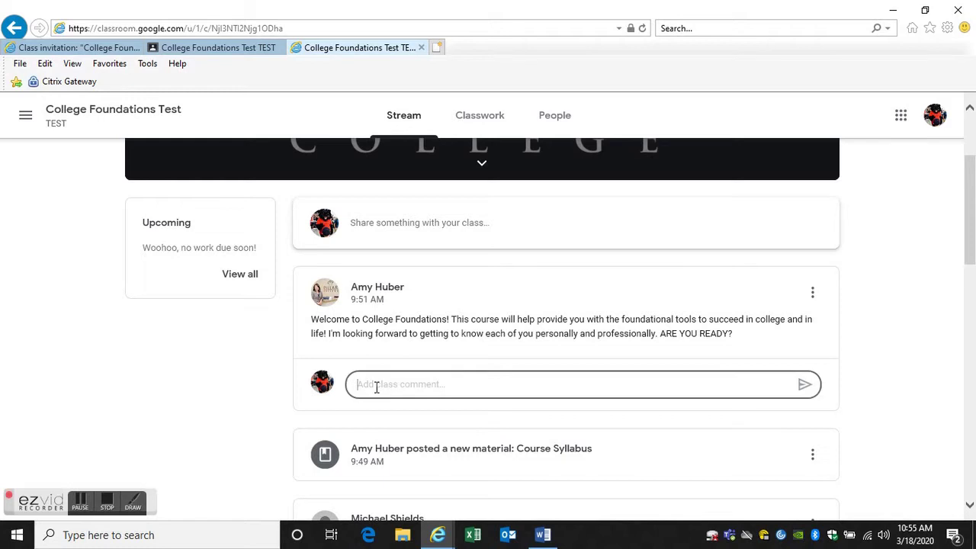
type("I'm excited and nervouse")
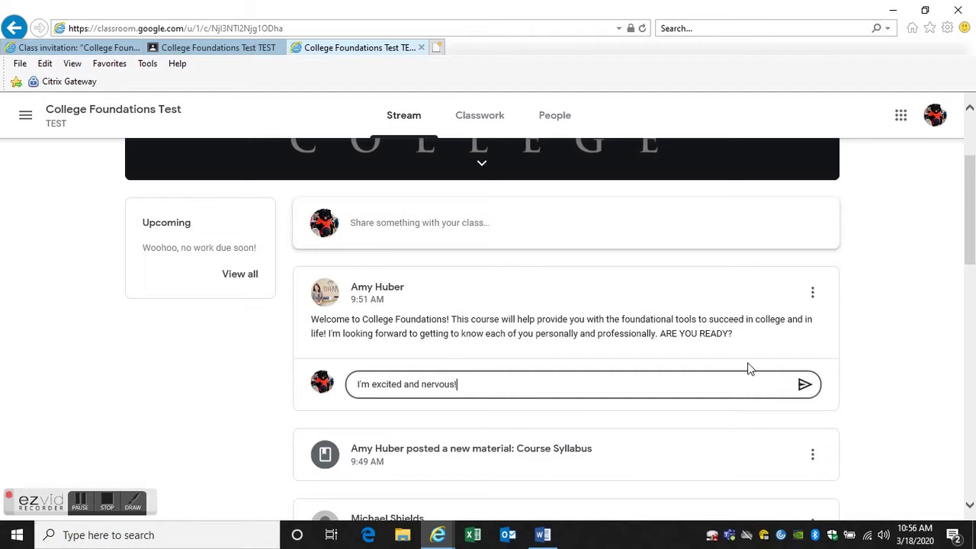
left_click(804, 385)
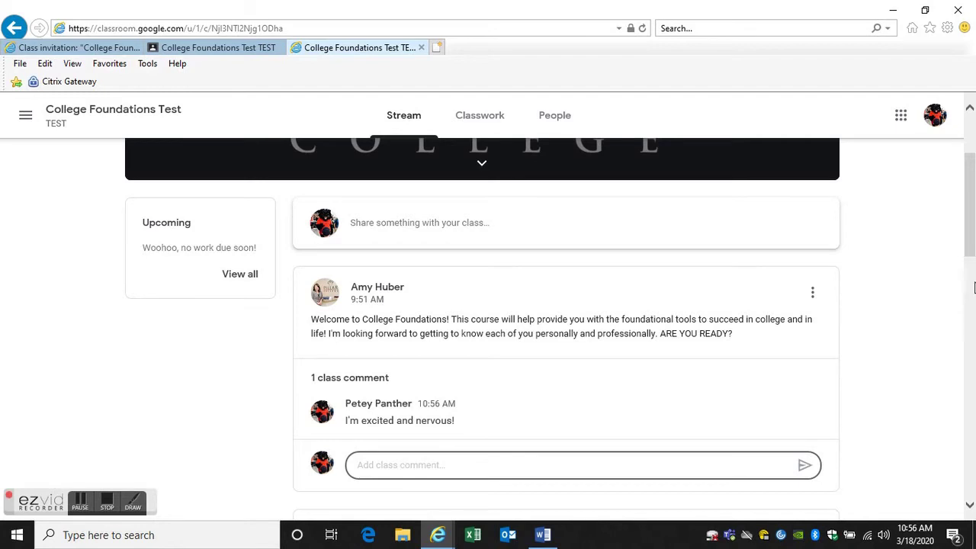
- View the College Foundations syllabus PDF attached to the Course Syllabus material in Classwork, and close it
left_click_drag(970, 243, 957, 182)
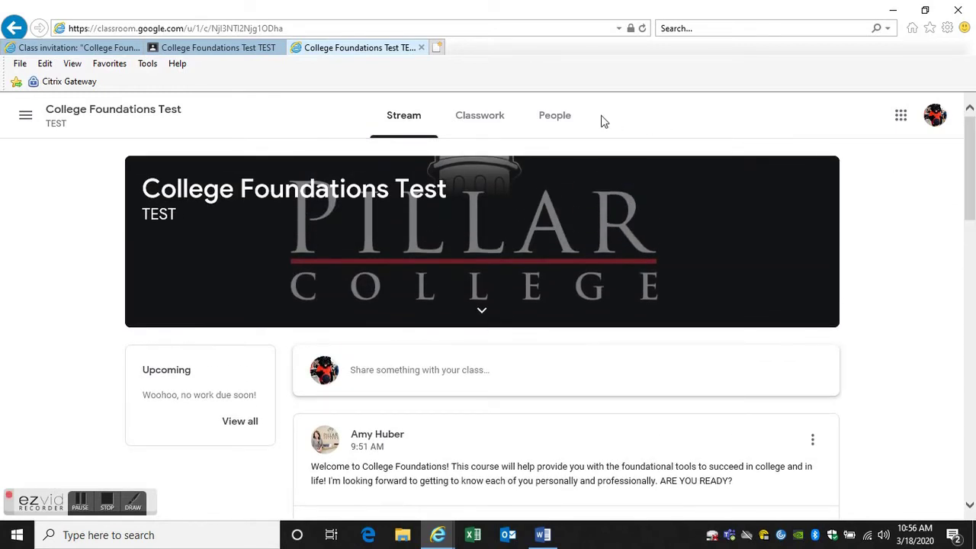
left_click(470, 122)
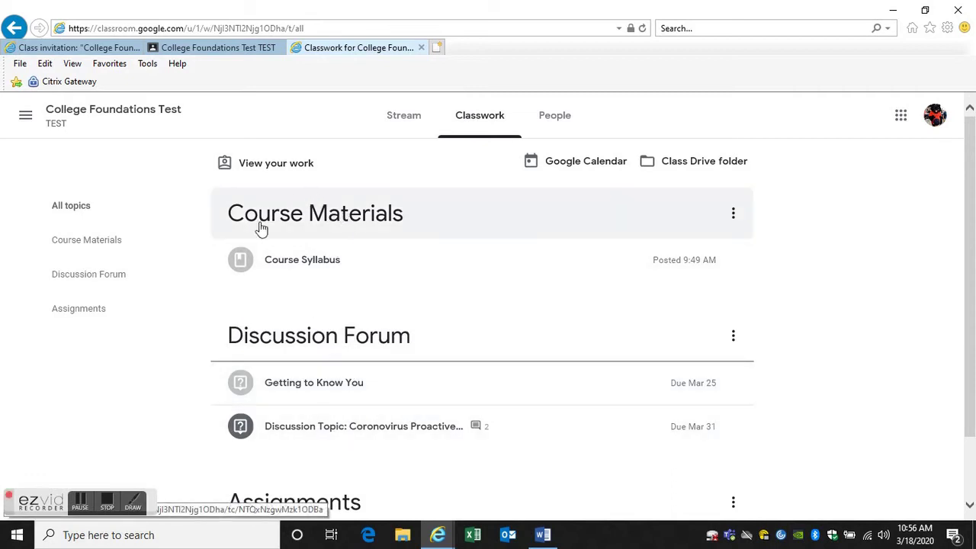
left_click(306, 263)
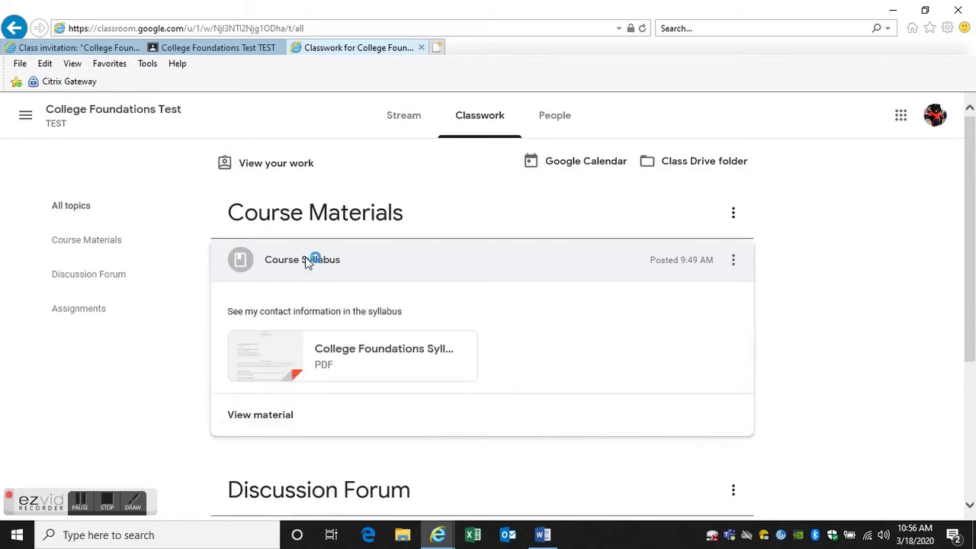
left_click(328, 354)
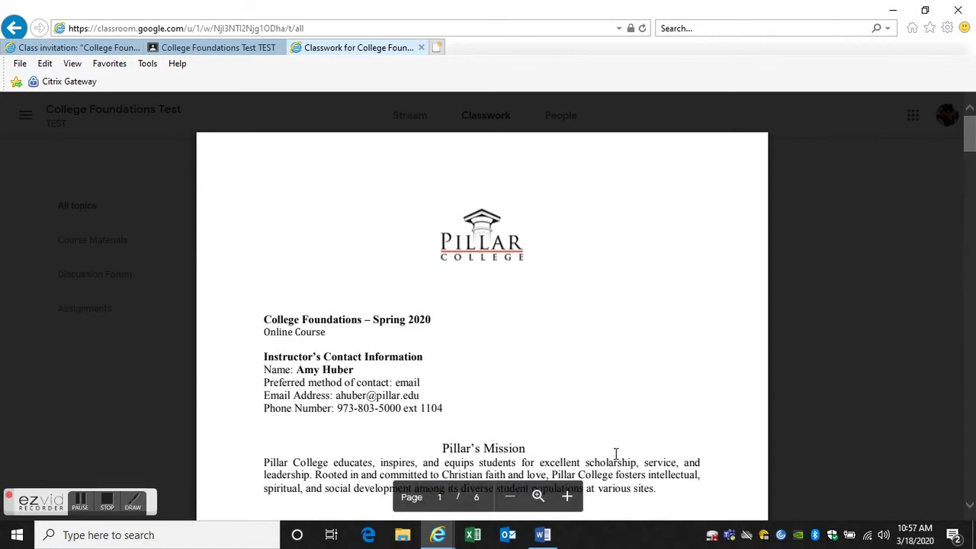
left_click(25, 113)
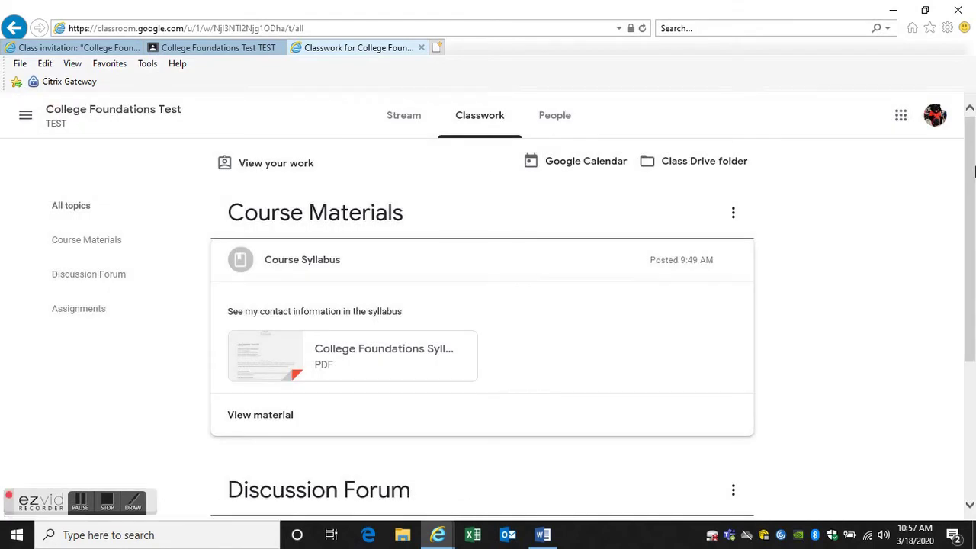
- Open the full "Getting to Know You" question from the Discussion Forum topic to review the student's answer
left_click_drag(973, 172, 974, 273)
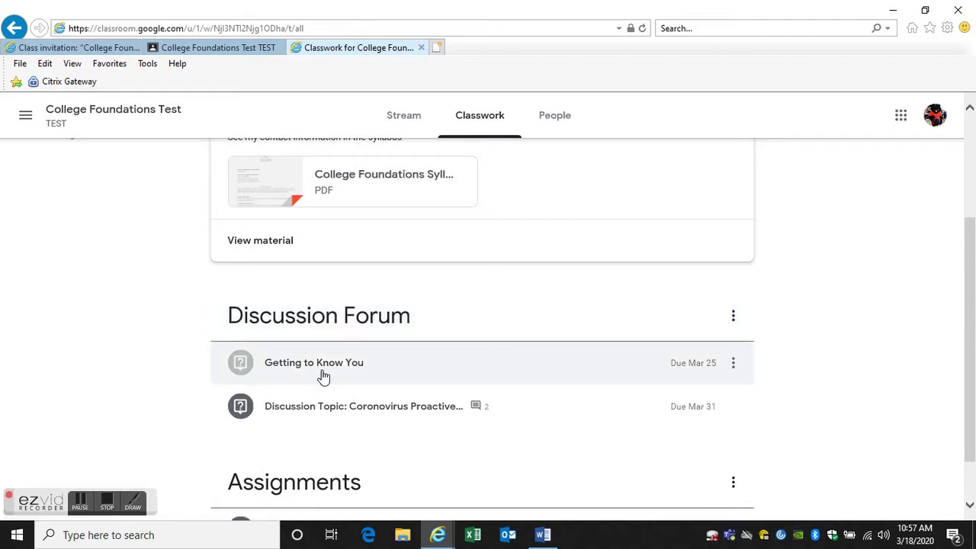
left_click(323, 374)
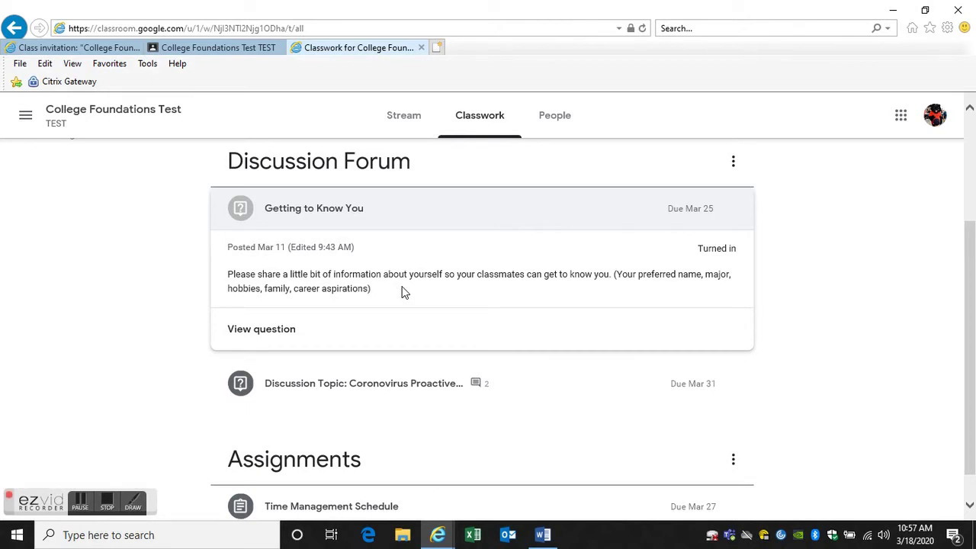
left_click(250, 332)
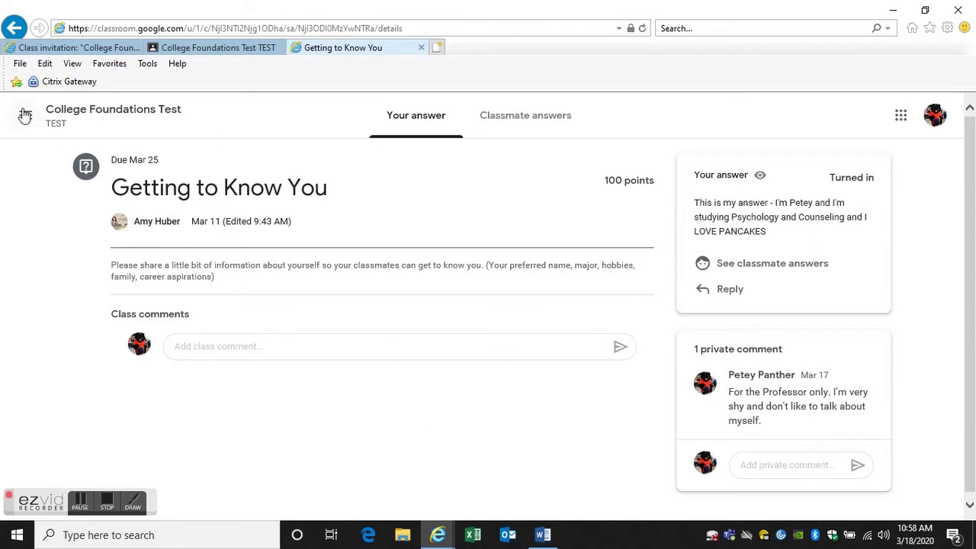
- Return to the class's Classwork and open the full Time Management Schedule assignment under Assignments
left_click(90, 114)
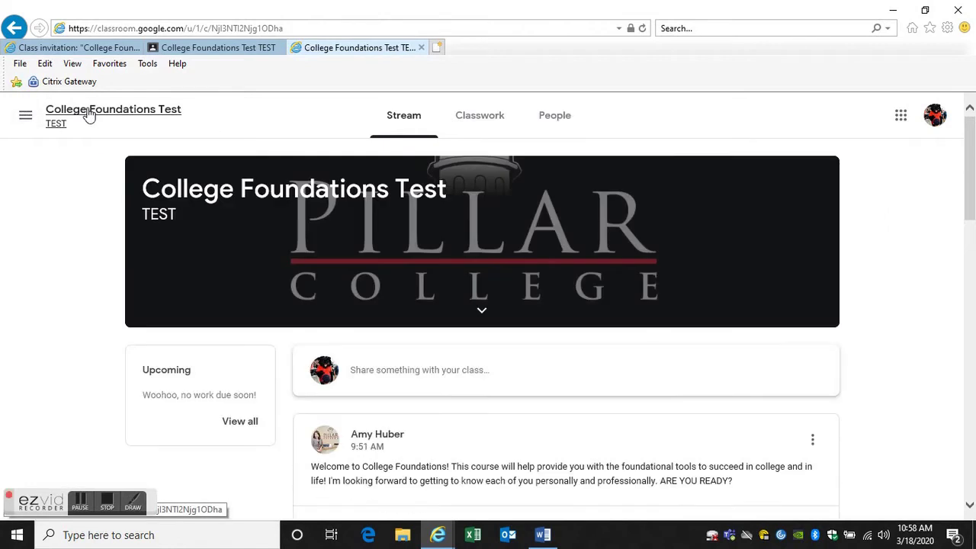
left_click(492, 115)
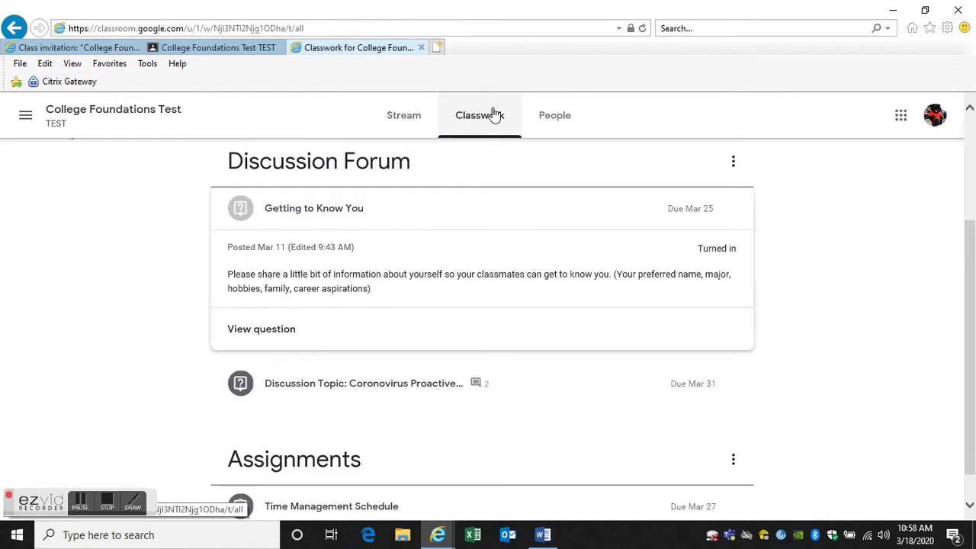
left_click_drag(969, 245, 970, 279)
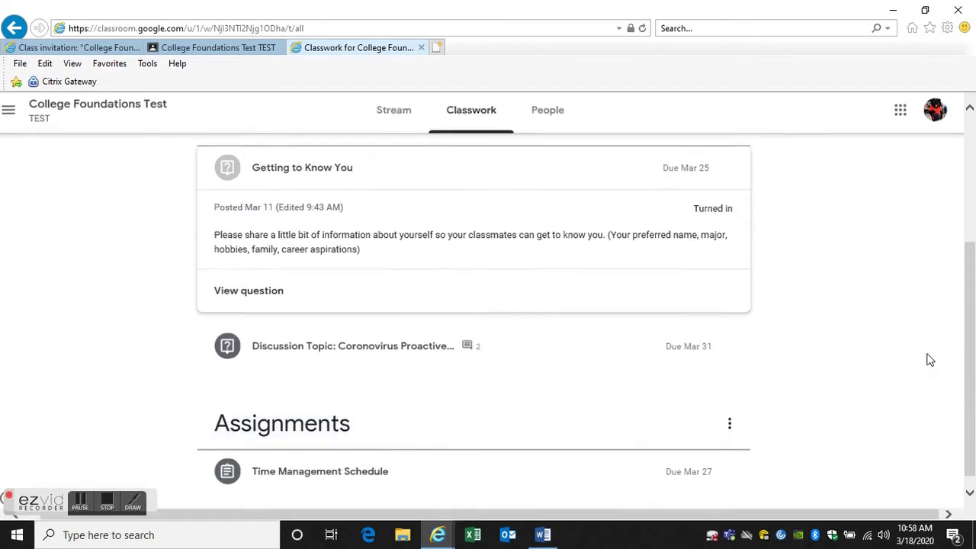
mouse_move(968, 340)
left_mouse_down()
mouse_move(966, 163)
mouse_move(970, 323)
left_mouse_up()
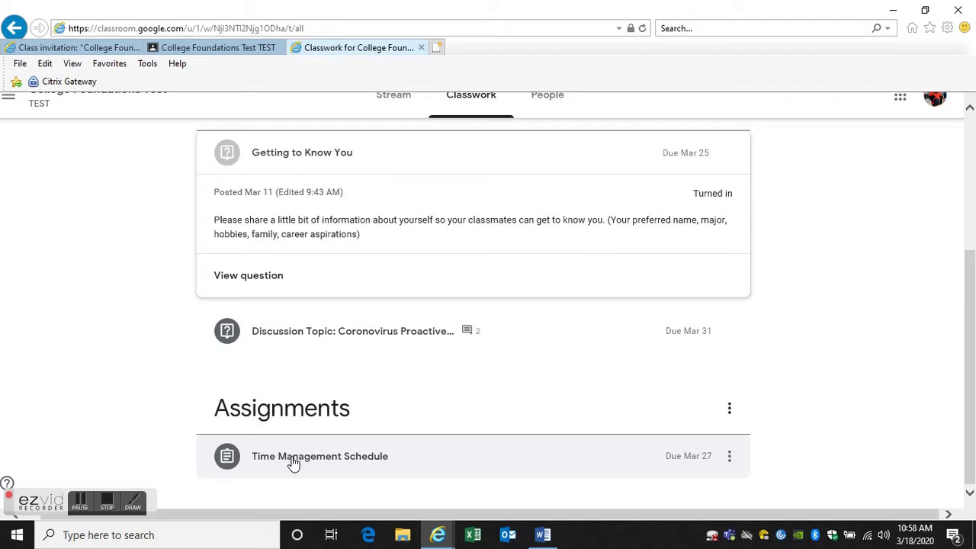
left_click(293, 461)
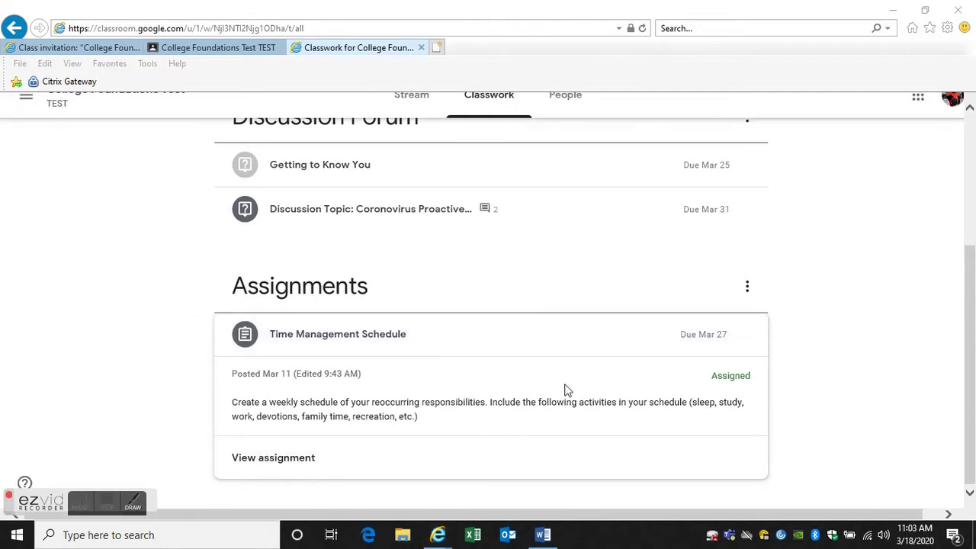
left_click(285, 461)
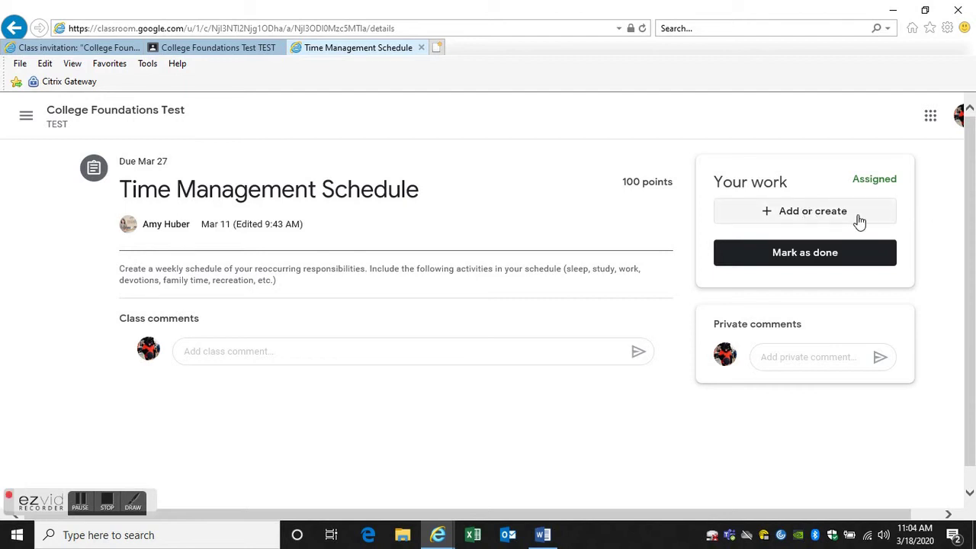
- Create a new Google Docs file as the work for the Time Management Schedule assignment and open it
left_click(802, 212)
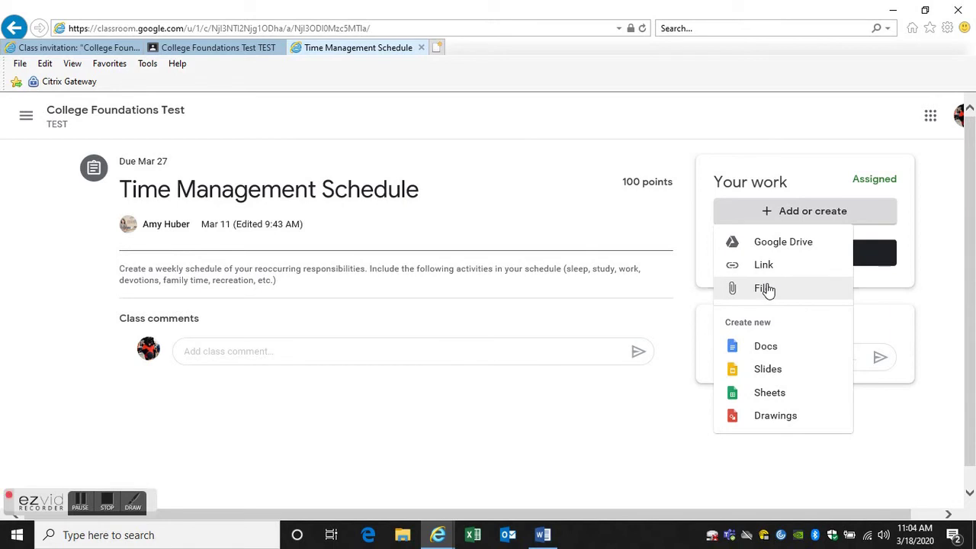
left_click(764, 348)
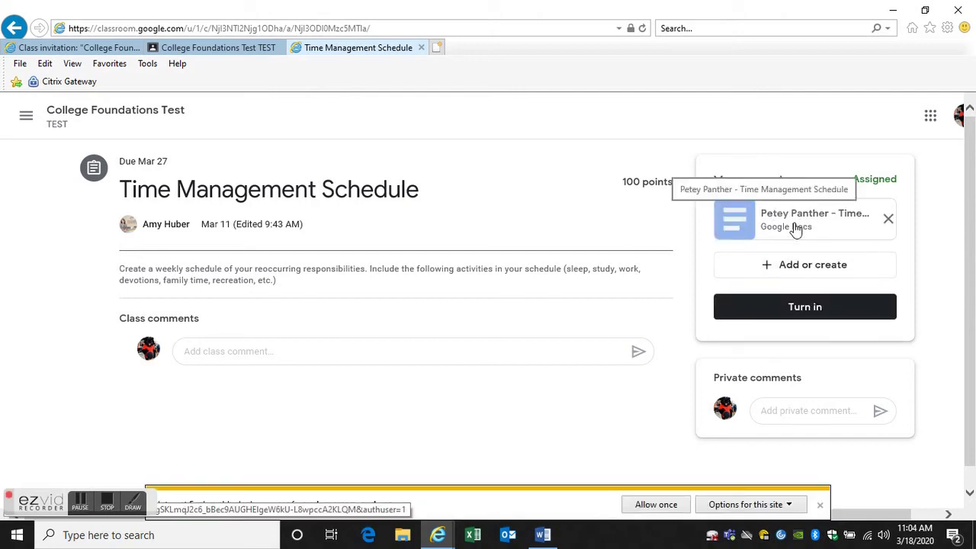
left_click(796, 228)
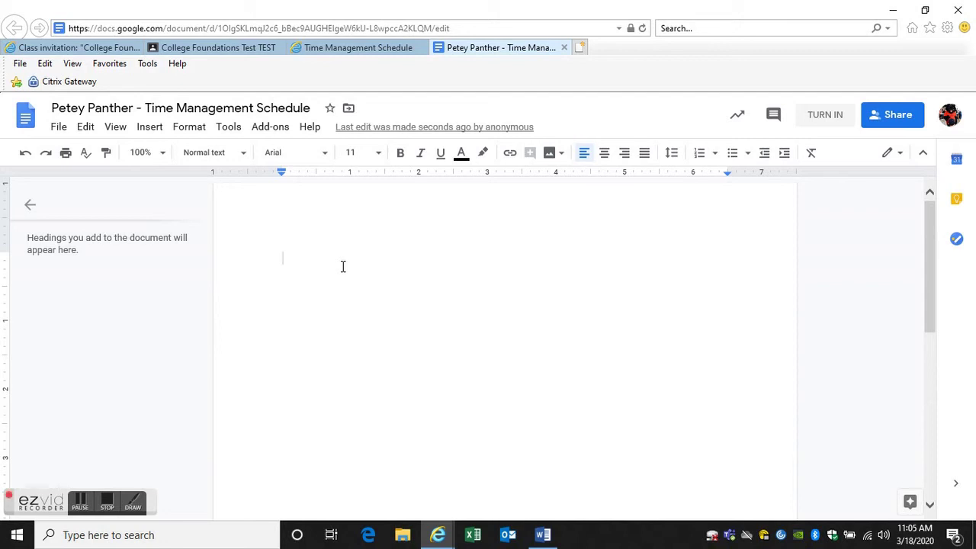
- Write "Make sure you use the required formatting for your class - such as APA or MLA." in the assignment document and close it
type("Make ")
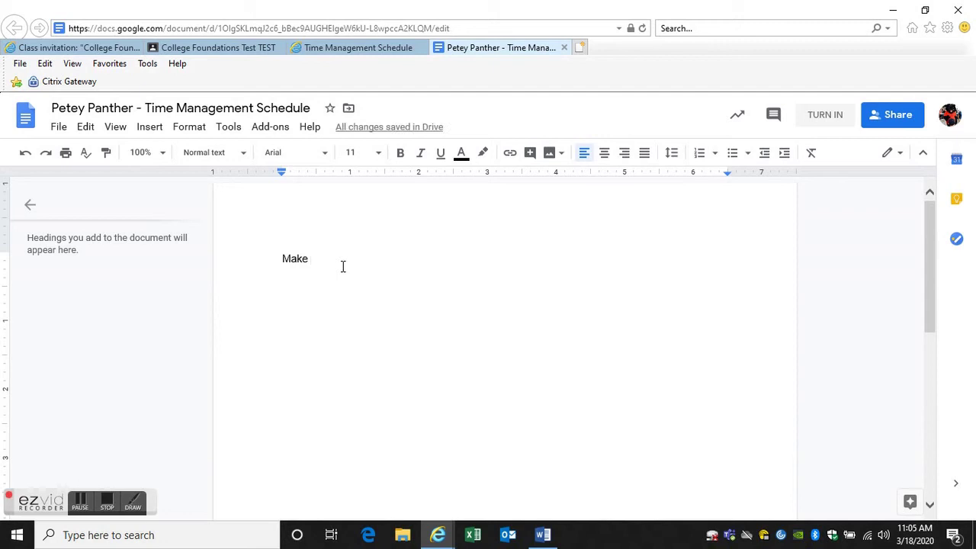
type("sure you us")
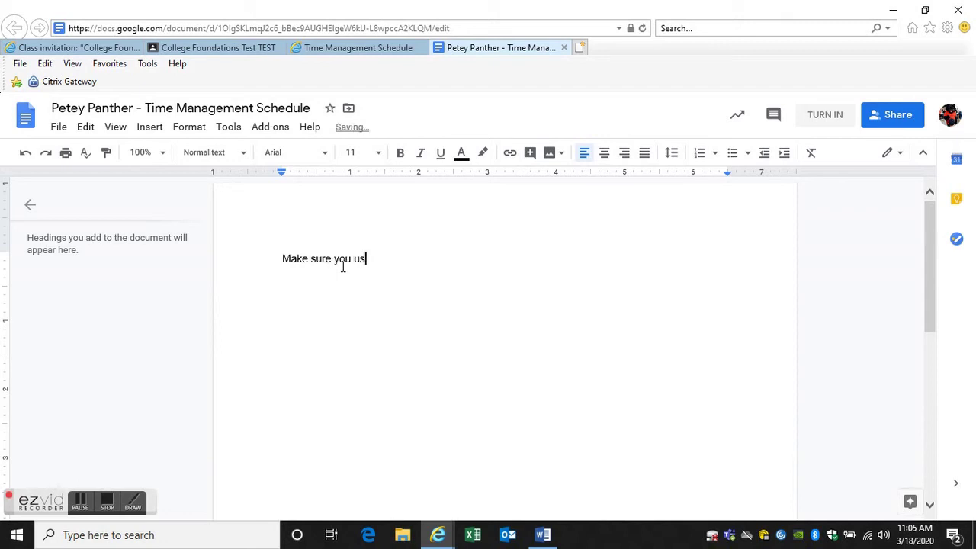
type("e the required forma")
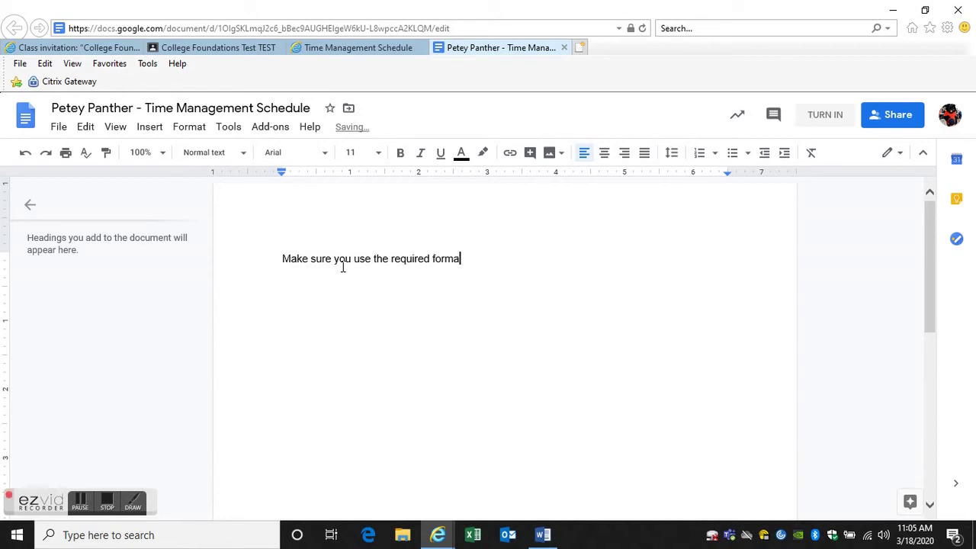
type("tting for your class - such as AP")
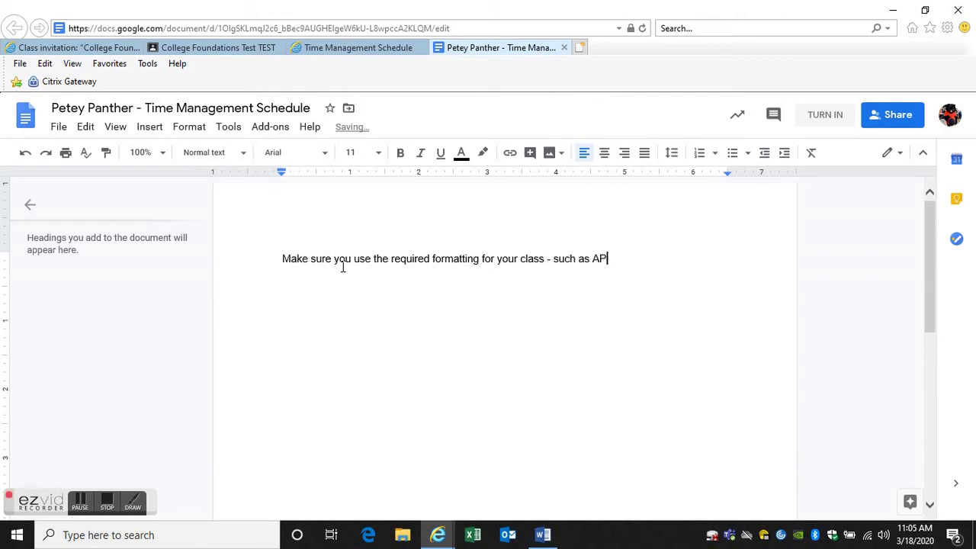
type("A or MLA.")
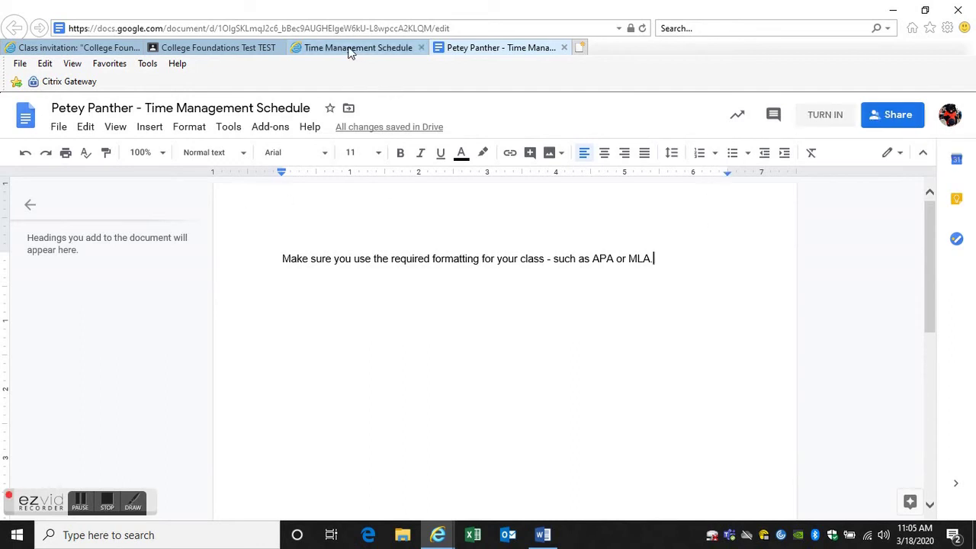
left_click(564, 48)
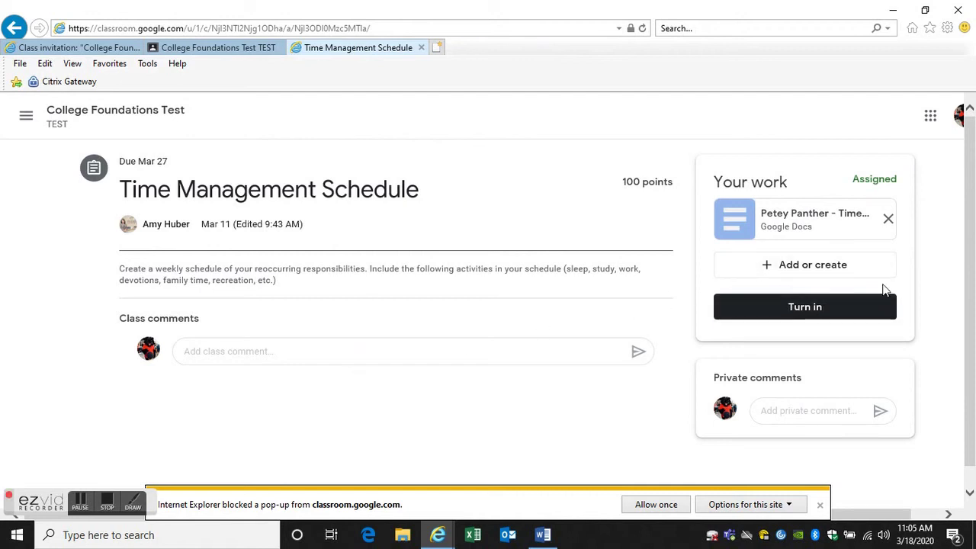
- Go from the assignment's private comment field back to the class's Classwork page and review its topics
left_click(770, 413)
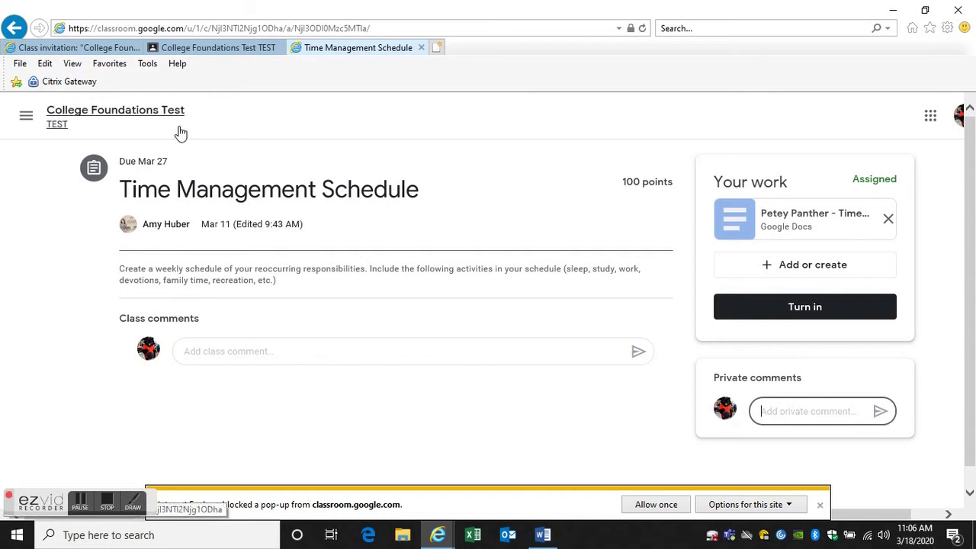
left_click(116, 114)
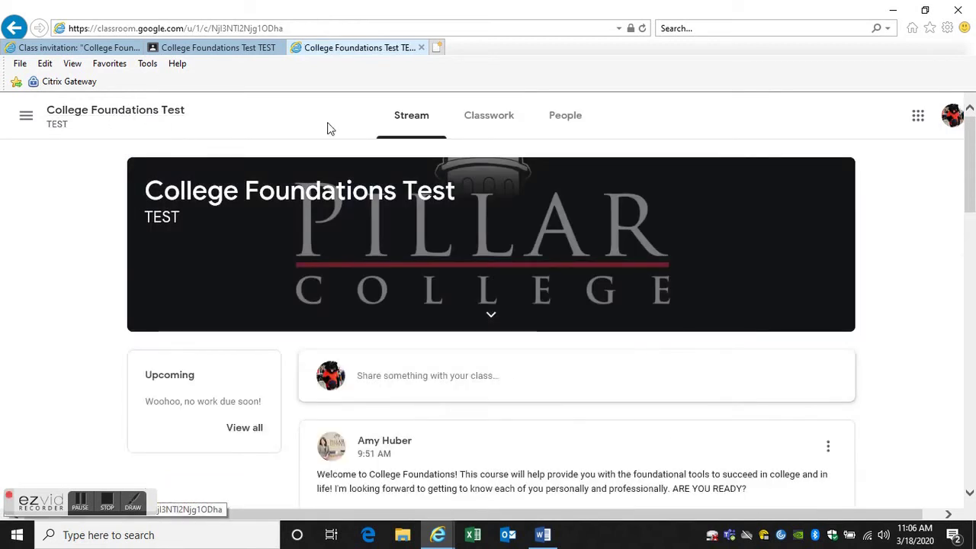
left_click(493, 125)
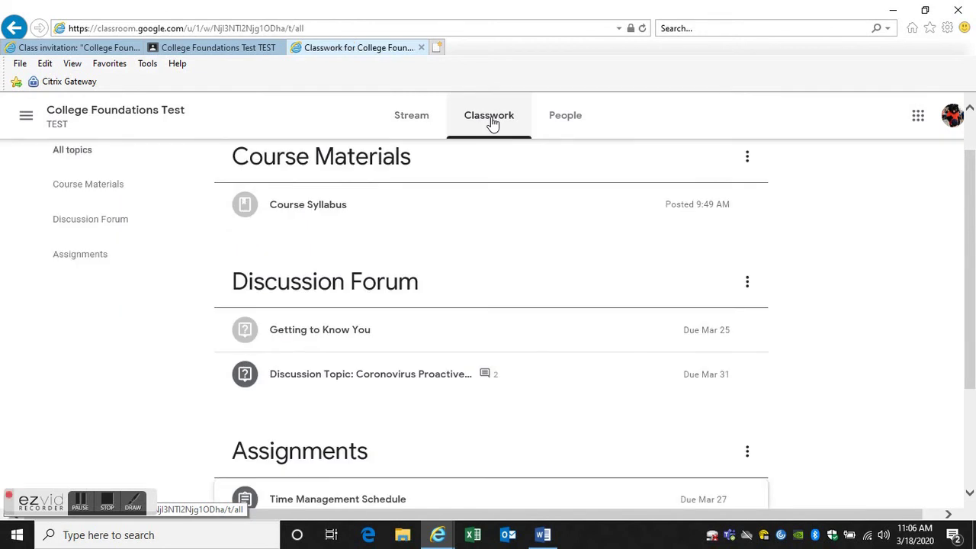
left_click_drag(971, 228, 959, 195)
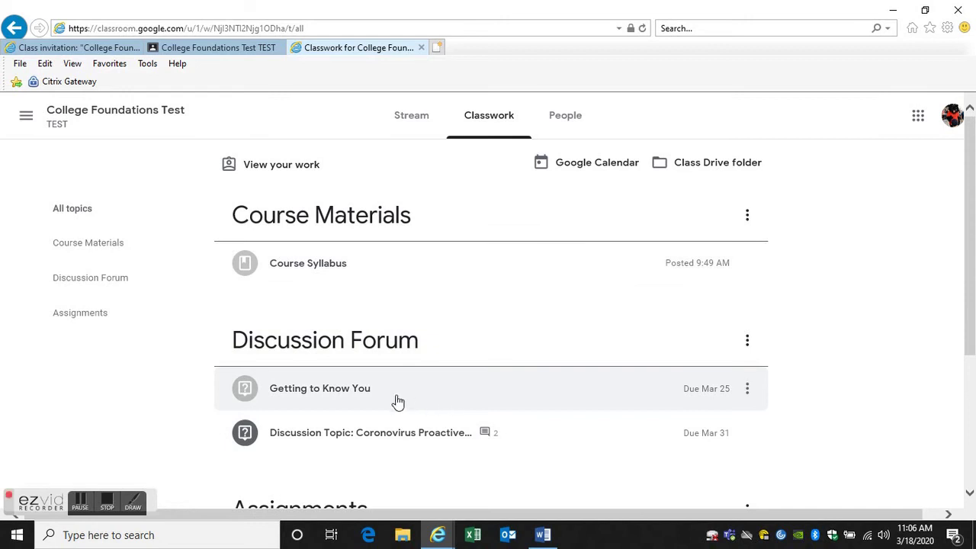
left_click_drag(969, 266, 973, 227)
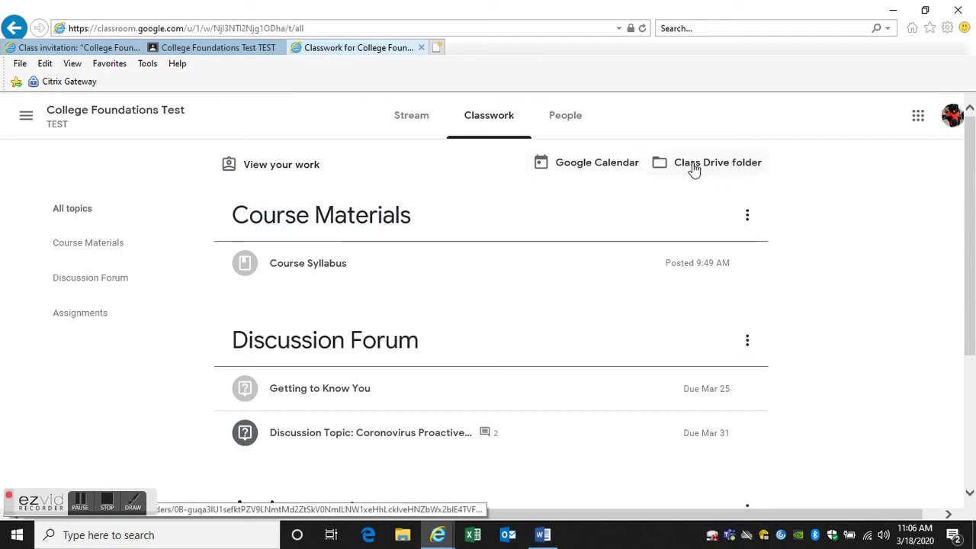
- View the files in the class Drive folder, and close it
left_click(723, 167)
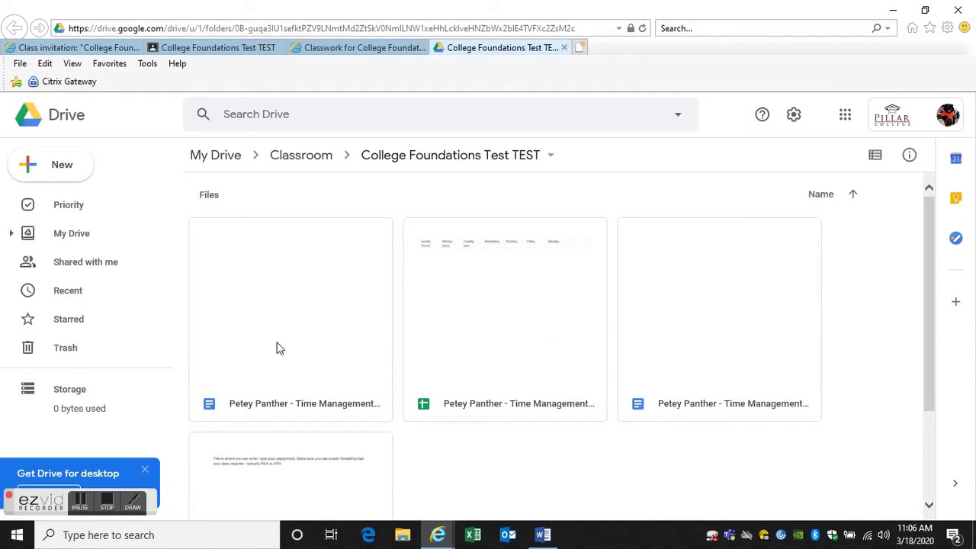
mouse_move(930, 281)
left_mouse_down()
mouse_move(937, 382)
mouse_move(922, 326)
mouse_move(926, 290)
left_mouse_up()
left_click(564, 48)
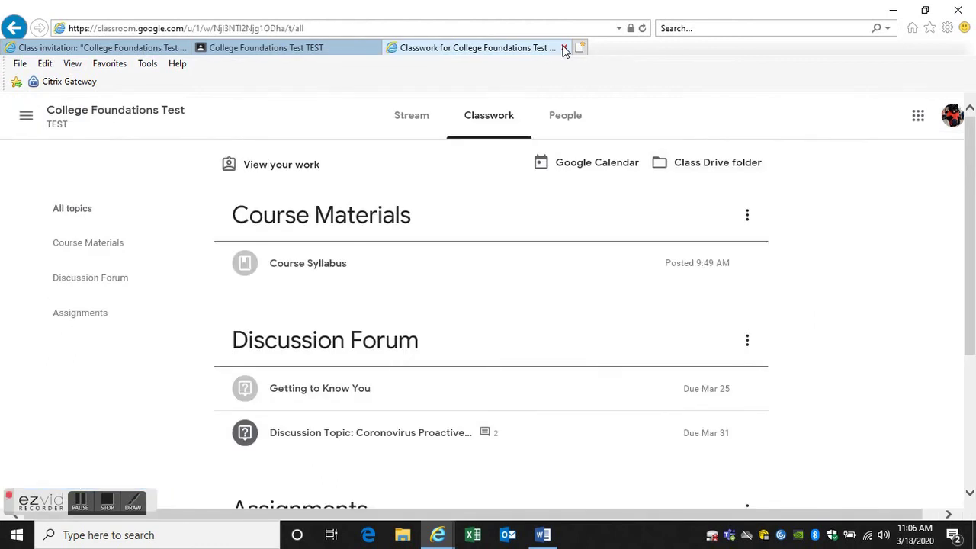
- Check the class's Google Calendar for the week of March 22 to 28, and return to Classwork
left_click(579, 166)
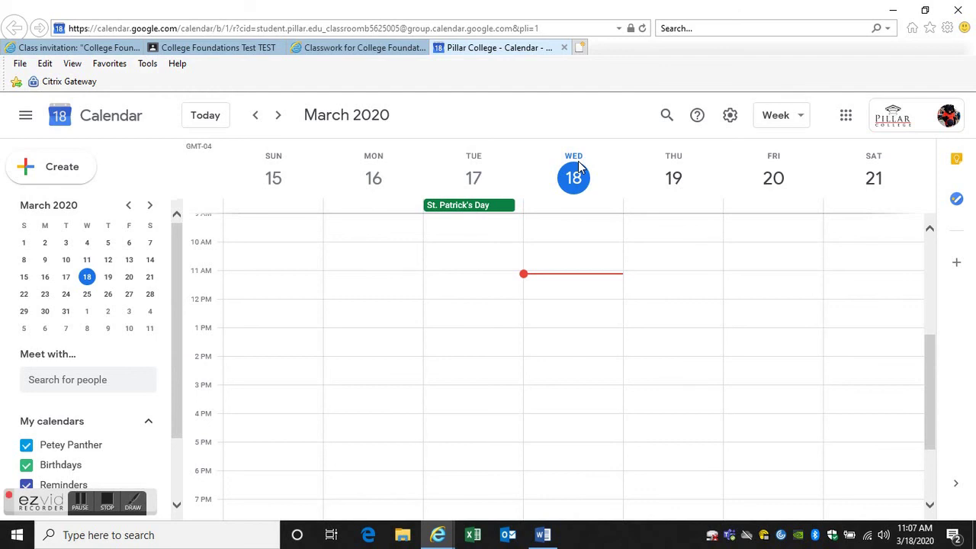
left_click(277, 122)
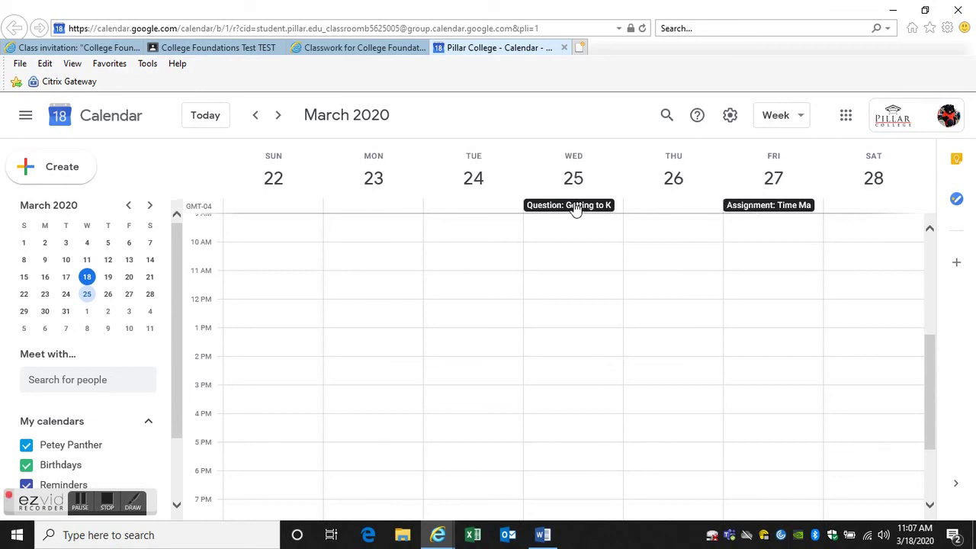
left_click(564, 47)
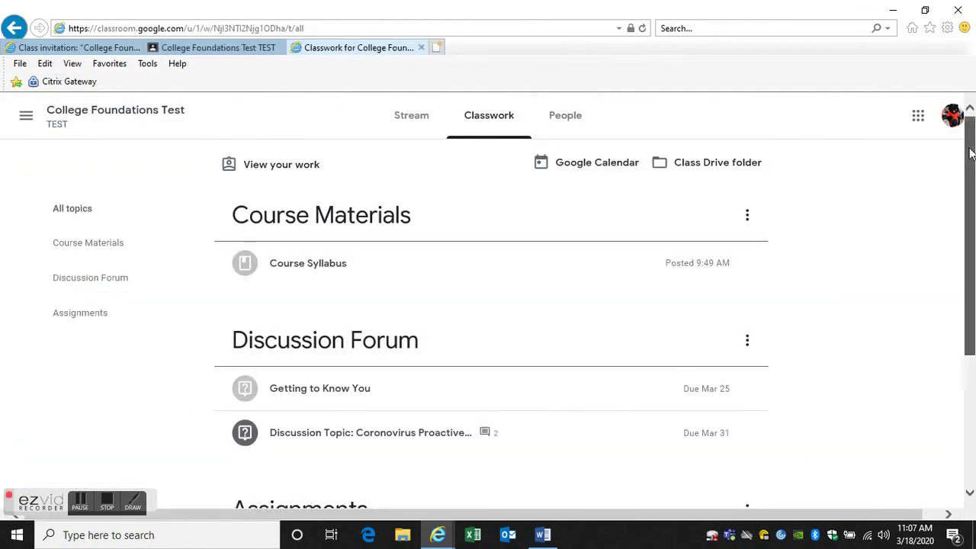
scroll(969, 152, "down", 3)
scroll(969, 153, "up", 3)
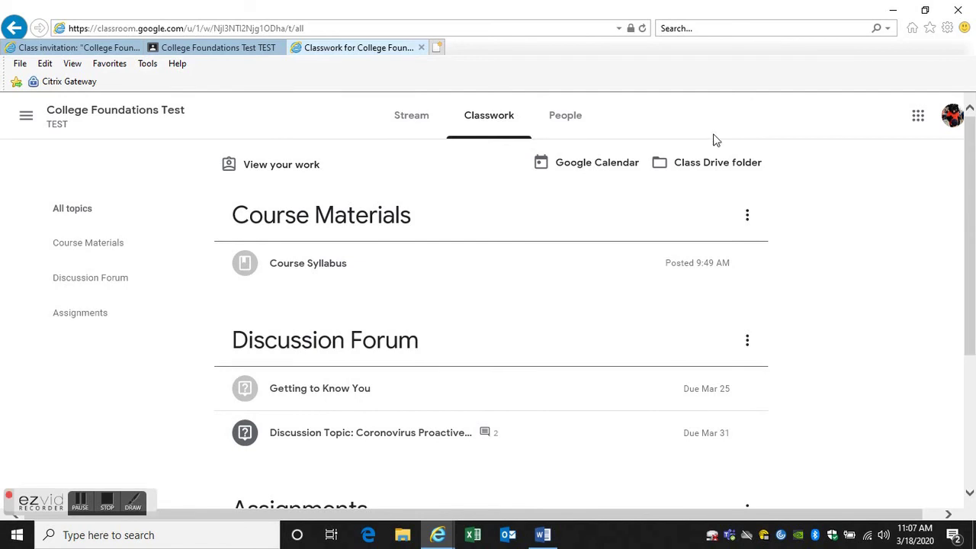
- From the class's People list, start an email to the last listed classmate with the subject "Prayer Request"
left_click(562, 124)
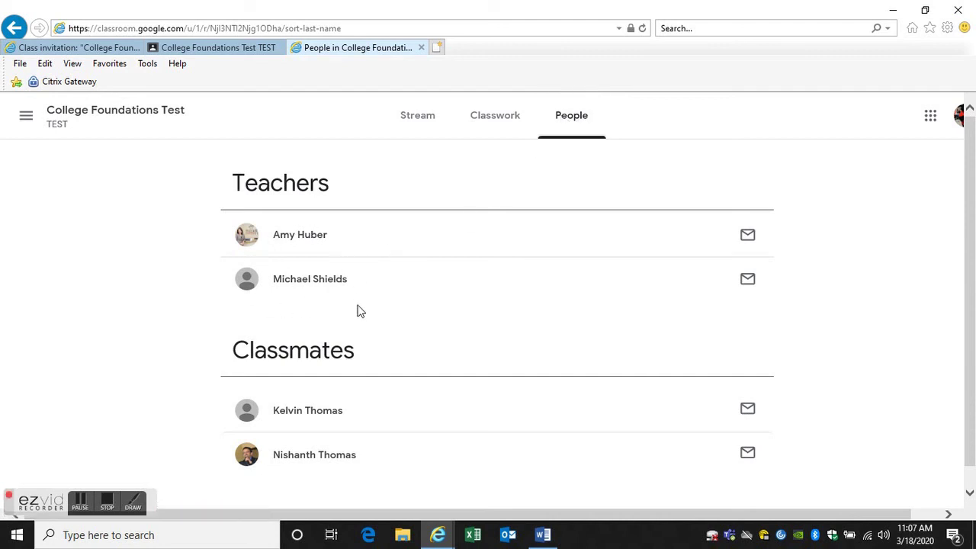
left_click_drag(971, 231, 972, 204)
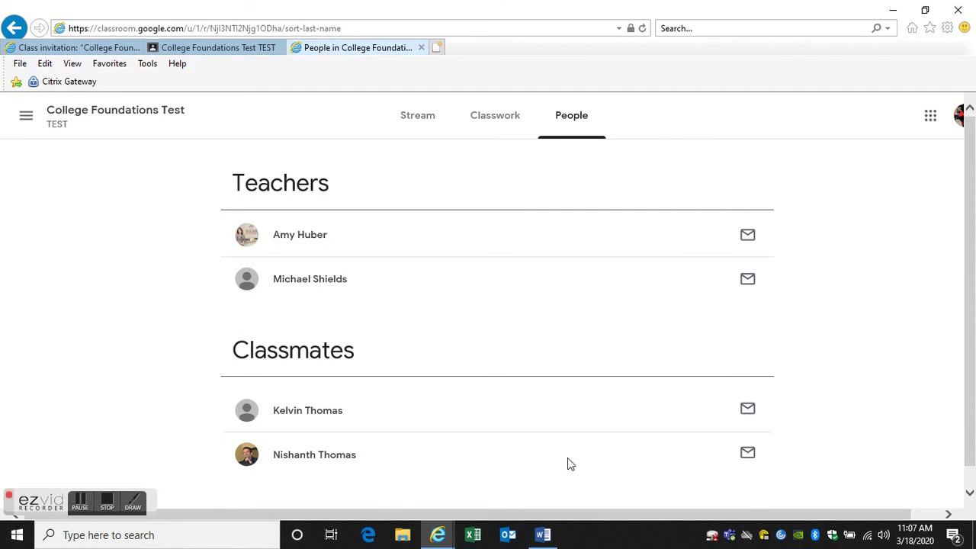
left_click(748, 454)
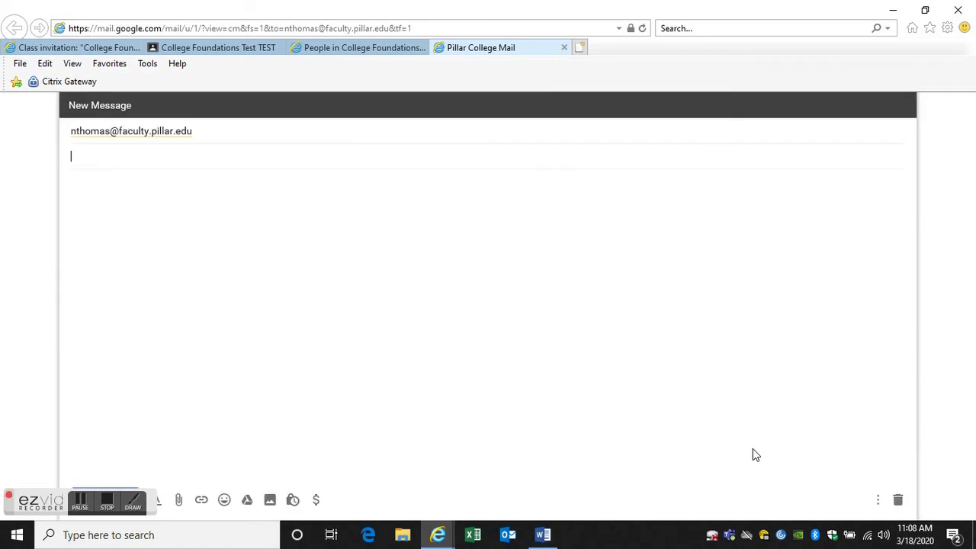
type("Prayer")
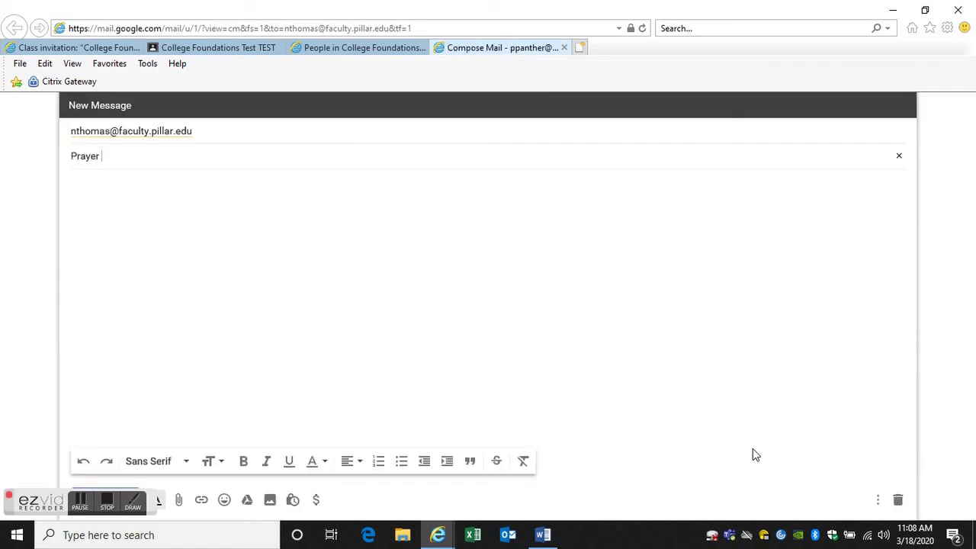
type(" Request")
key("Tab")
- Greet the classmate by first name and write "Please pray for me!!!! I'm very nervous about this class!" as the message body
type("Dear")
type(" Nishanth,  P")
type("lease")
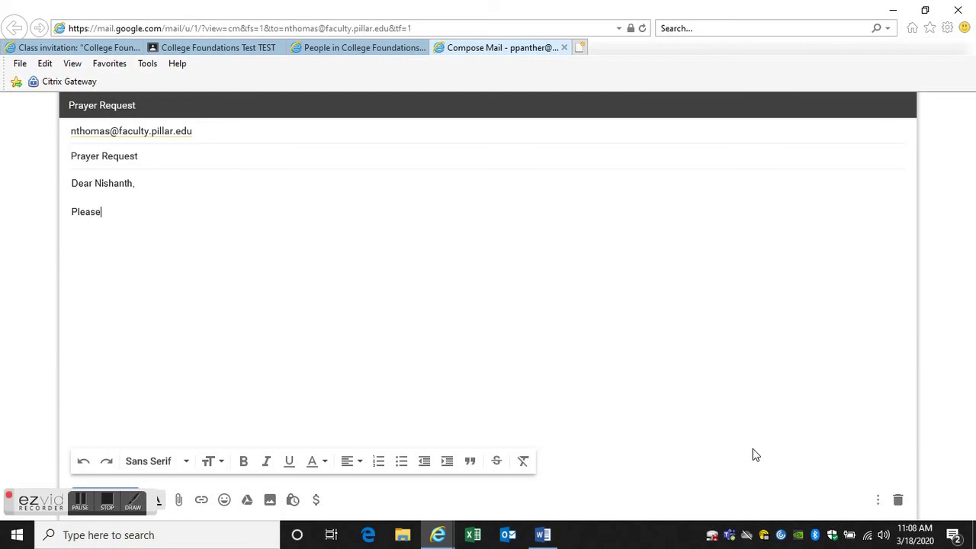
type(" pray for me!!!! I'm v")
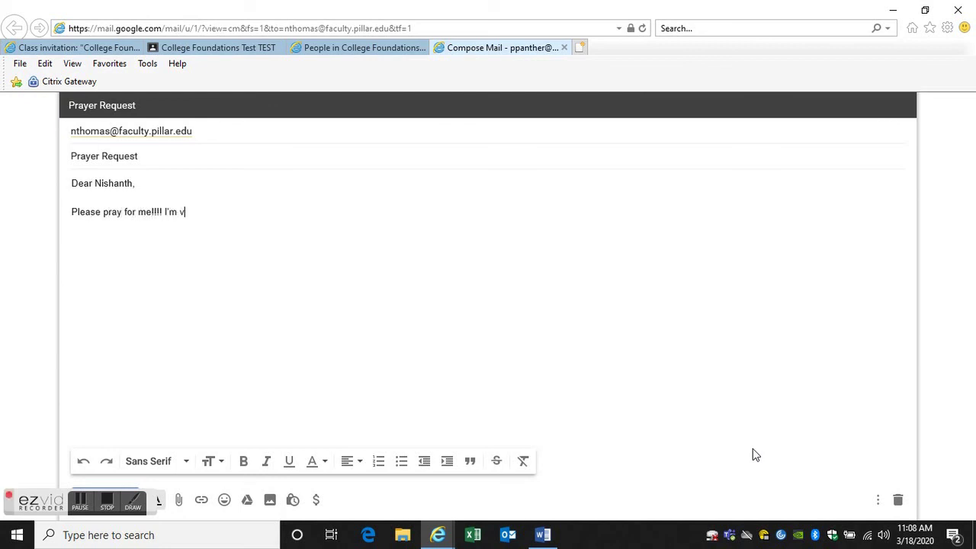
type("ery nervous about this class!")
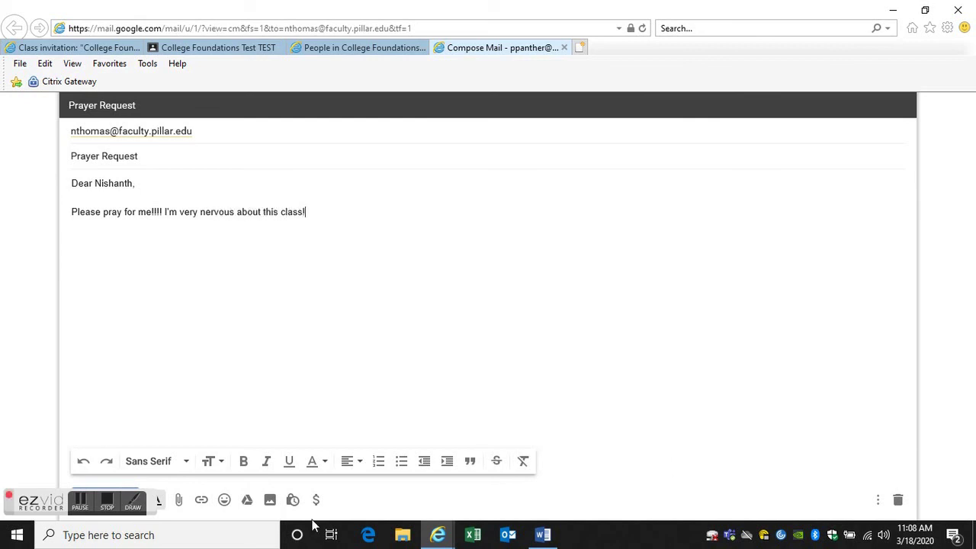
- Send the prayer request email and allow its compose page to close
left_click_drag(46, 500, 46, 404)
left_click(92, 497)
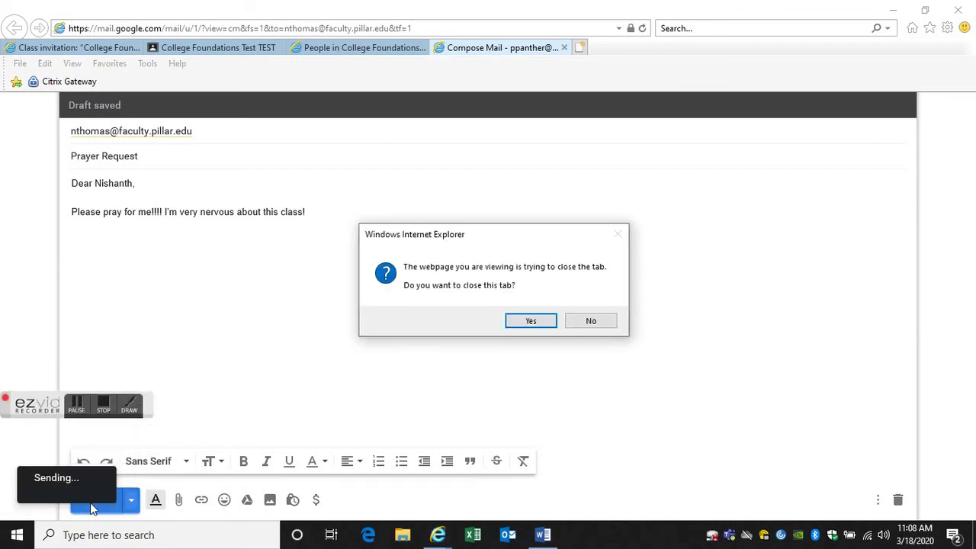
left_click(537, 323)
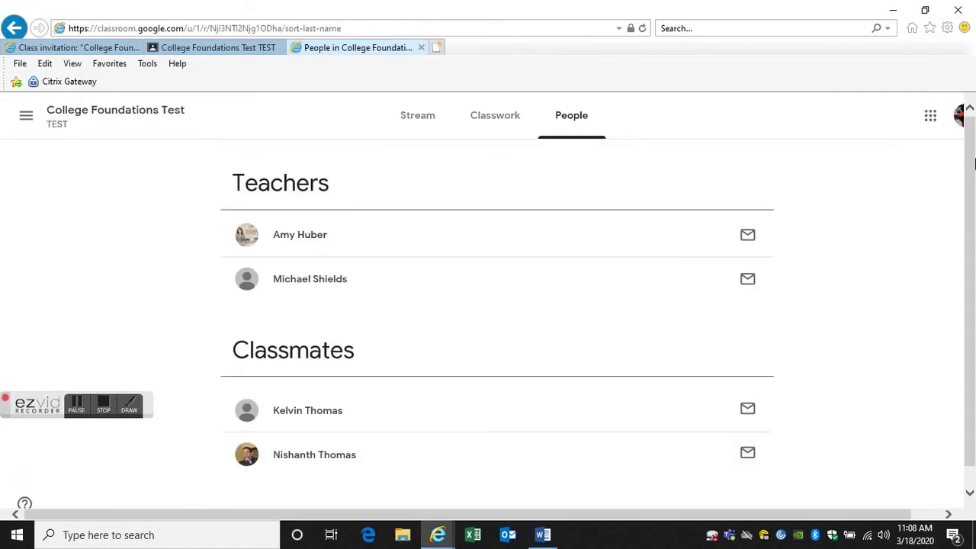
scroll(972, 206, "down", 1)
scroll(969, 233, "up", 1)
left_click(76, 404)
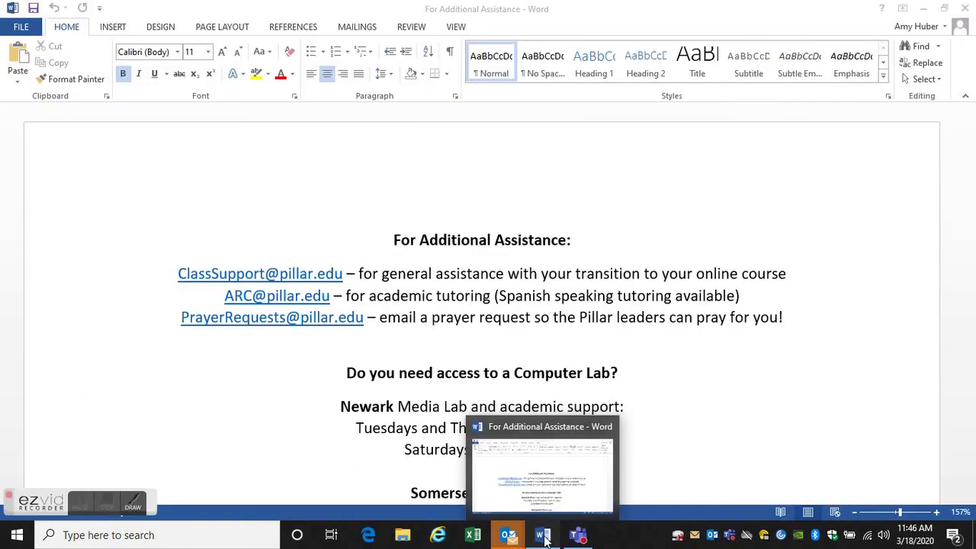
- Switch to the For Additional Assistance document in Word and read the support contacts and computer lab hours
left_click(544, 539)
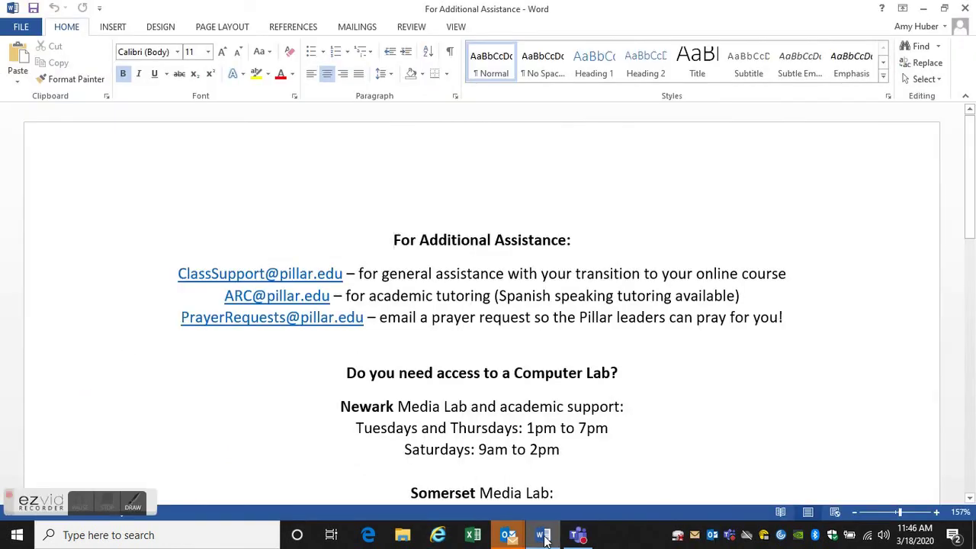
scroll(970, 248, "down", 1)
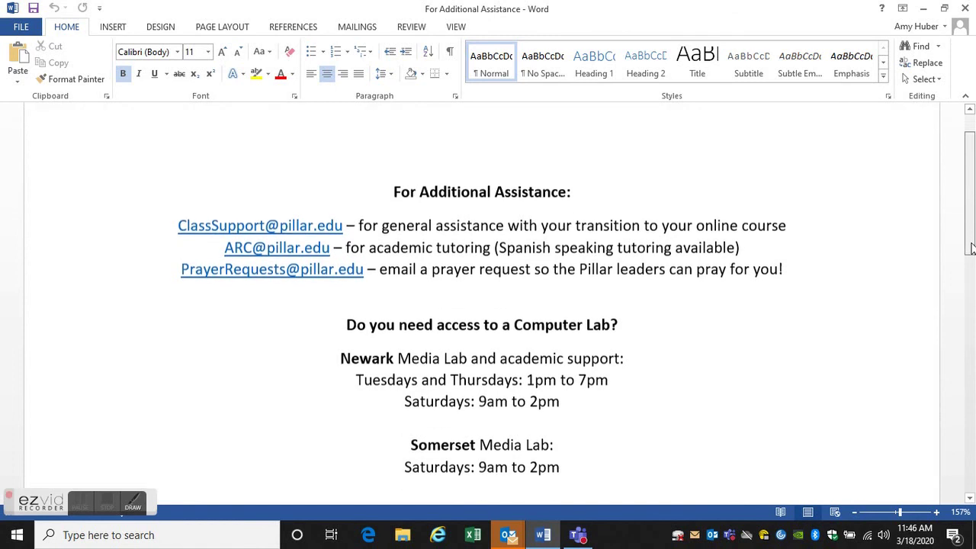
scroll(970, 248, "down", 1)
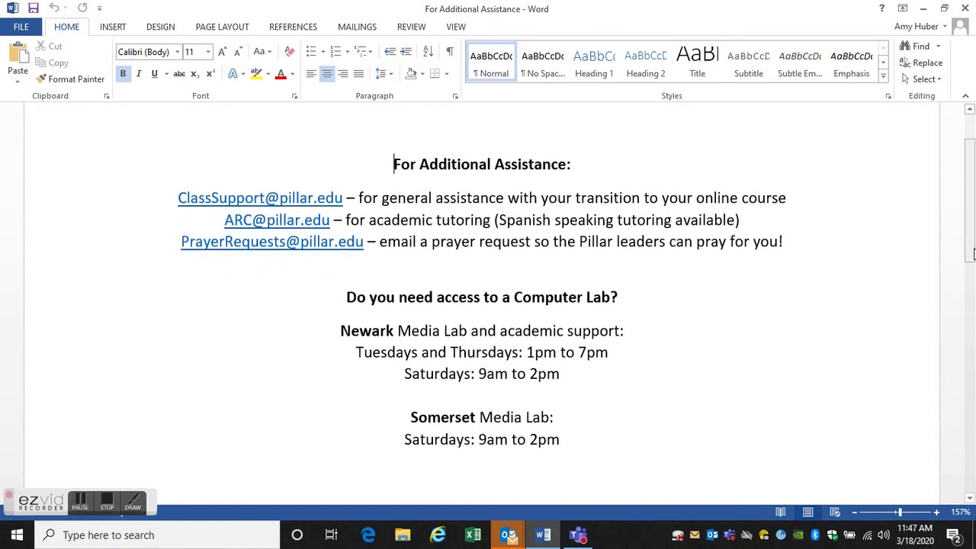